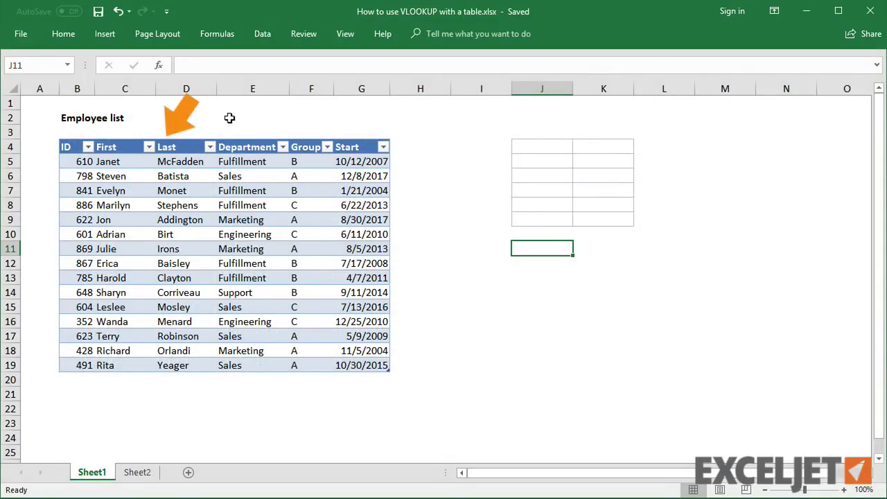
Select the whole Table1 range from the Name Box list, then clear the selection
{"action": "left_click", "coordinate": [70, 66]}
{"action": "left_click", "coordinate": [61, 81]}
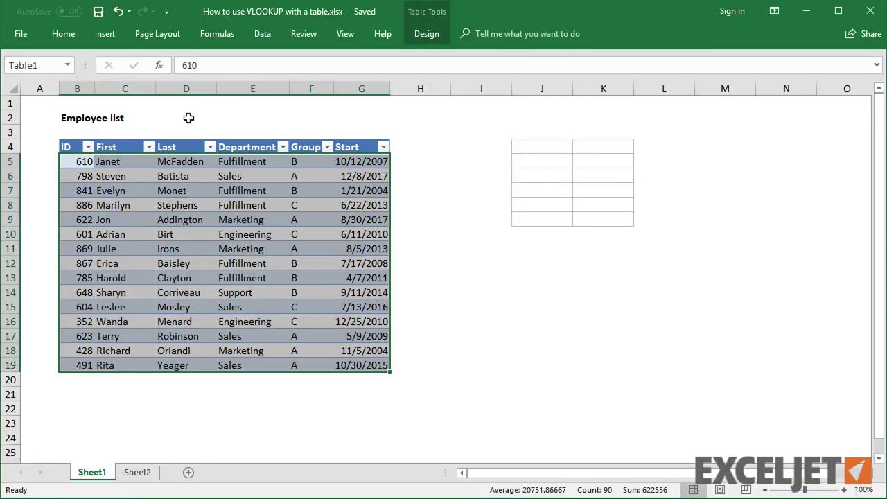
{"action": "left_click", "coordinate": [531, 251]}
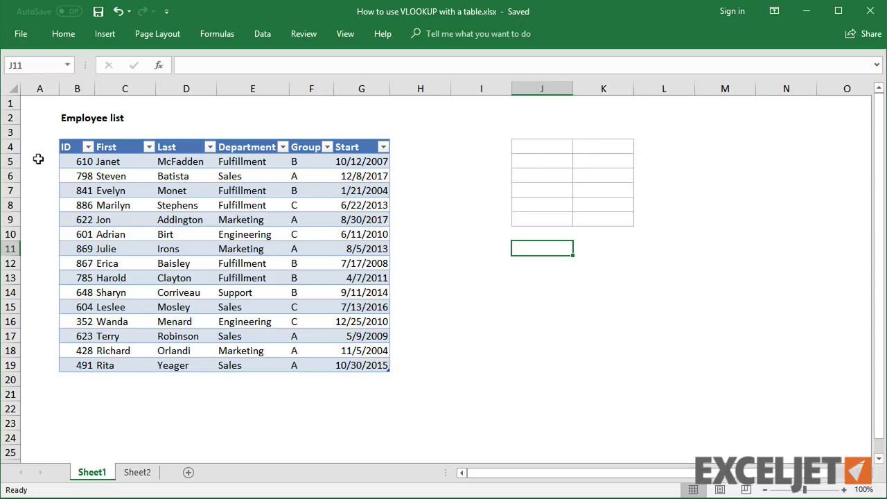
Paste the B4:G4 headers into J4 as transposed values, listing ID through Start down column J
{"action": "left_click", "coordinate": [58, 146]}
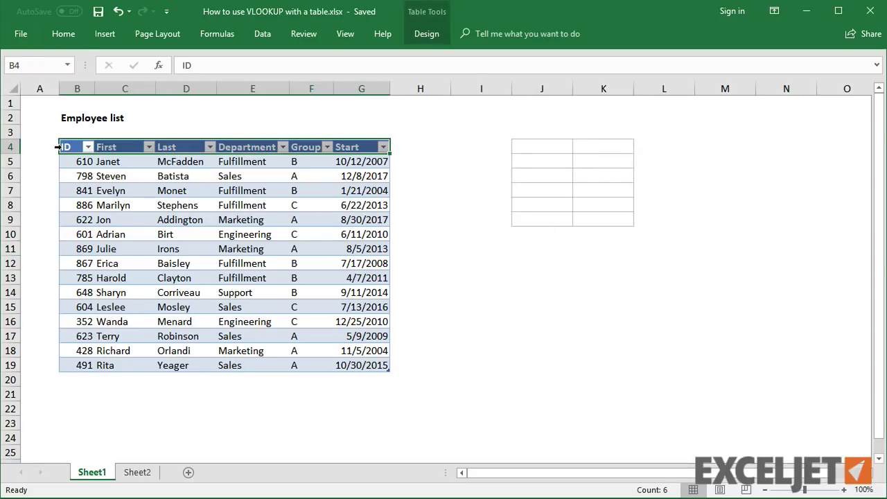
{"action": "key", "text": "ctrl+c"}
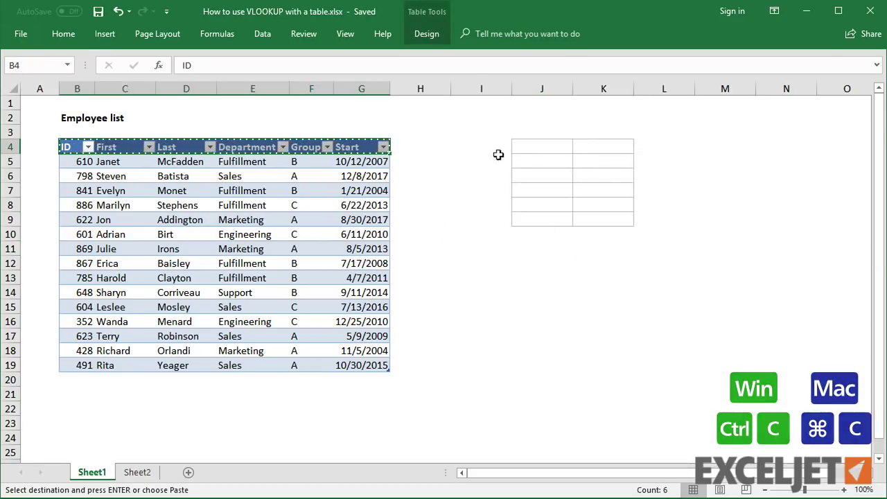
{"action": "left_click", "coordinate": [525, 146]}
{"action": "key", "text": "ctrl+alt+v"}
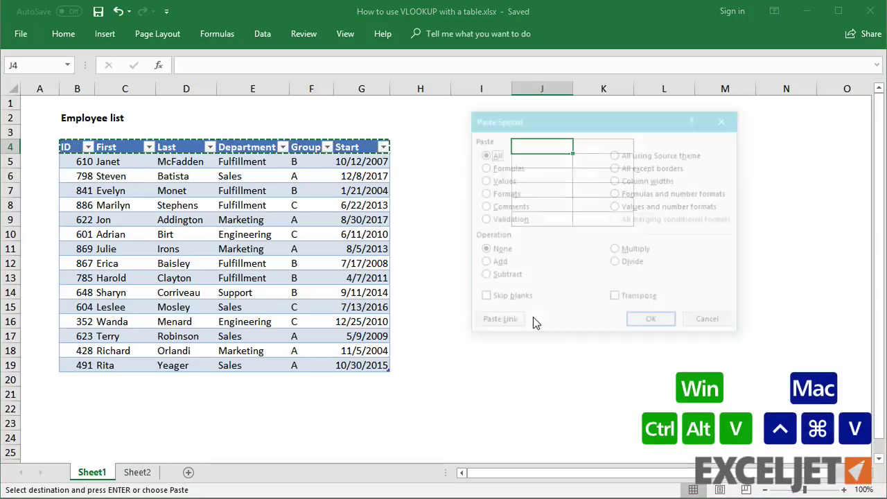
{"action": "left_click", "coordinate": [490, 180]}
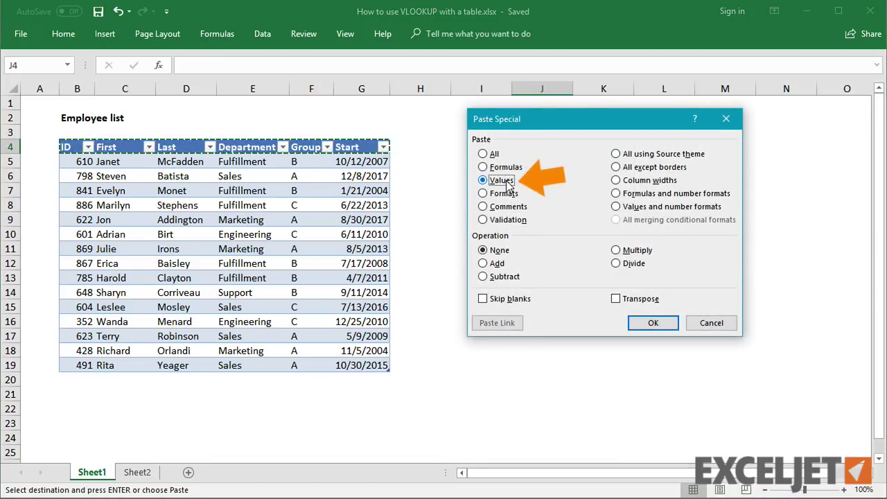
{"action": "left_click", "coordinate": [634, 300]}
{"action": "left_click", "coordinate": [653, 323]}
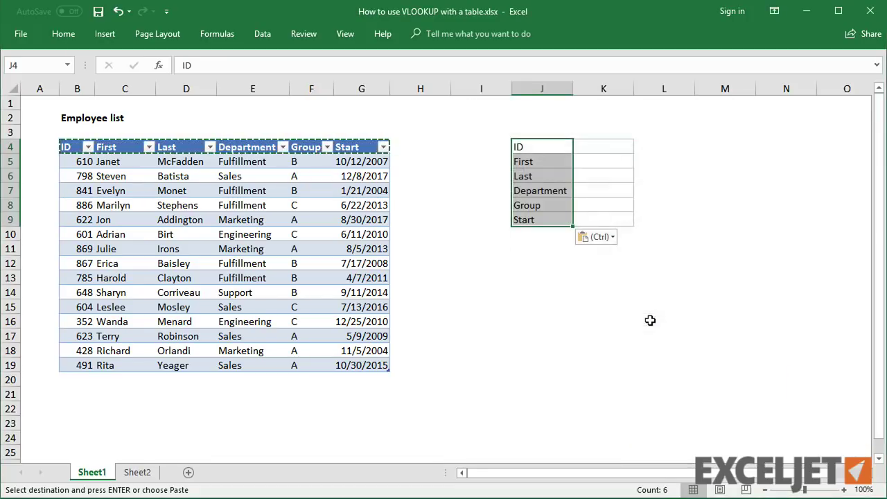
Shade the label cells J4:J9 grey
{"action": "right_click", "coordinate": [566, 178]}
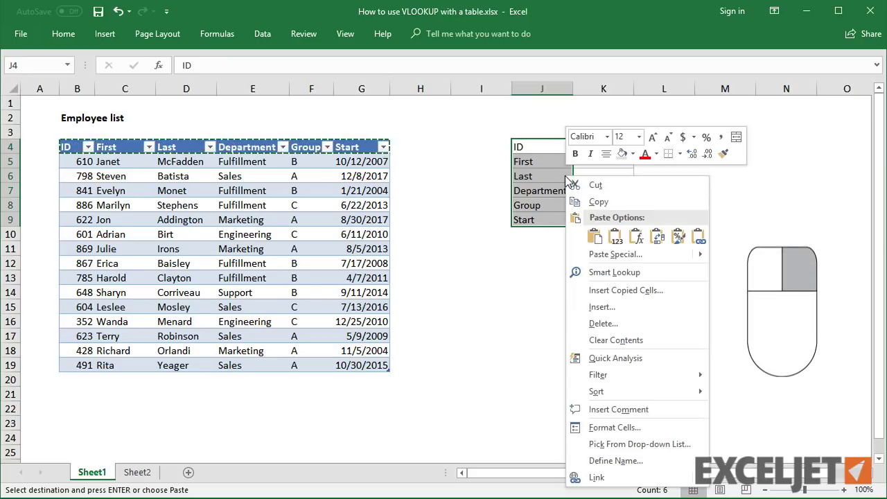
{"action": "left_click", "coordinate": [622, 153]}
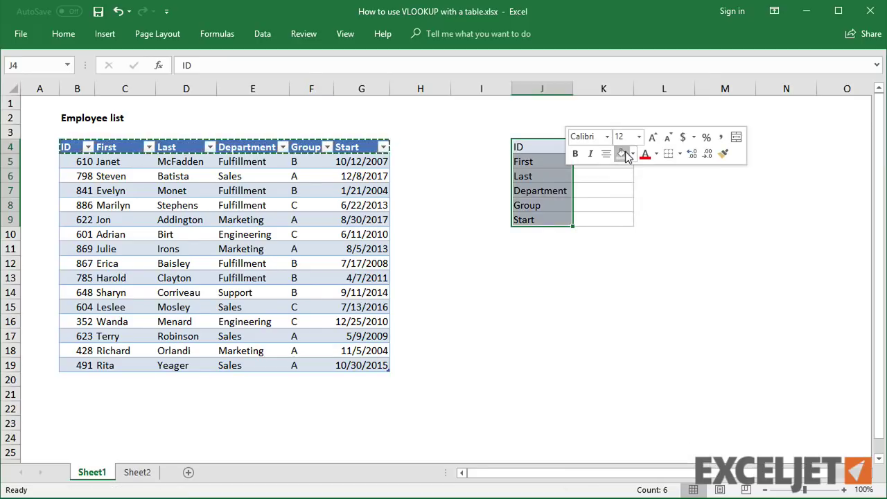
{"action": "left_click", "coordinate": [681, 258]}
Enter employee ID 869 in K4
{"action": "left_click", "coordinate": [621, 146]}
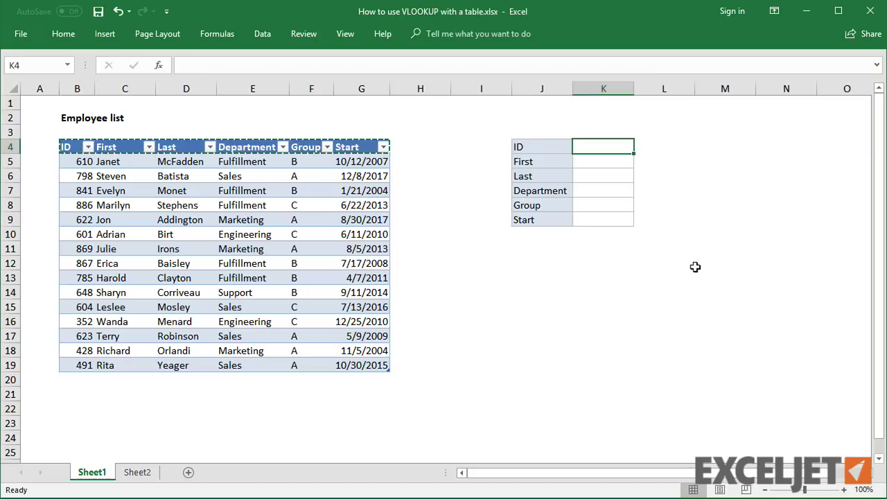
{"action": "type", "text": "869"}
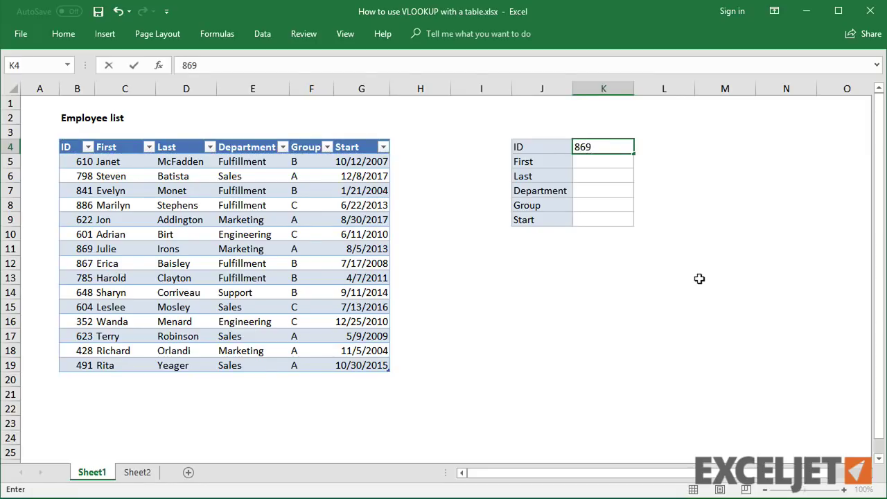
{"action": "key", "text": "Return"}
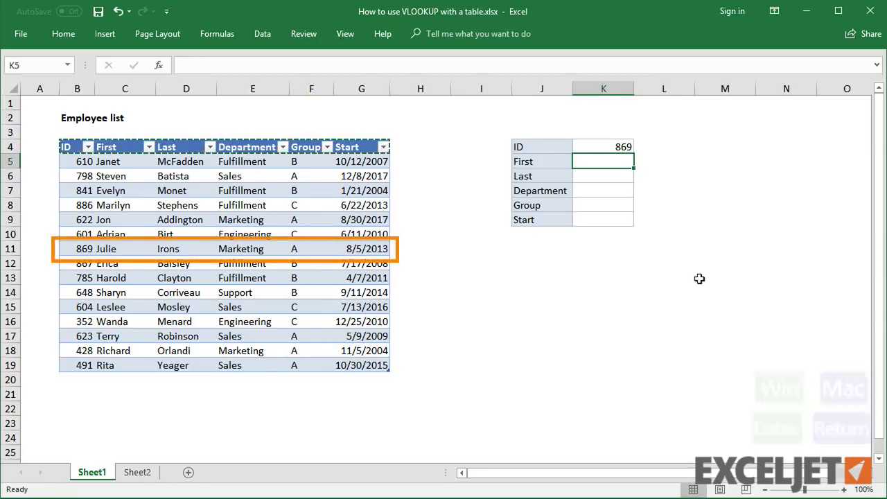
In K5, build =VLOOKUP($K$4,Table1,2,FALSE) for an exact-match First name lookup
{"action": "type", "text": "=vl"}
{"action": "key", "text": "Tab"}
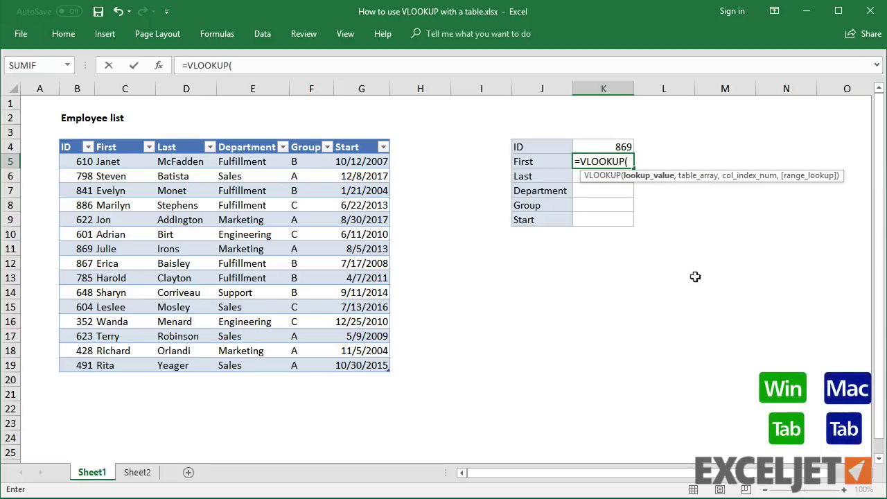
{"action": "left_click", "coordinate": [597, 144]}
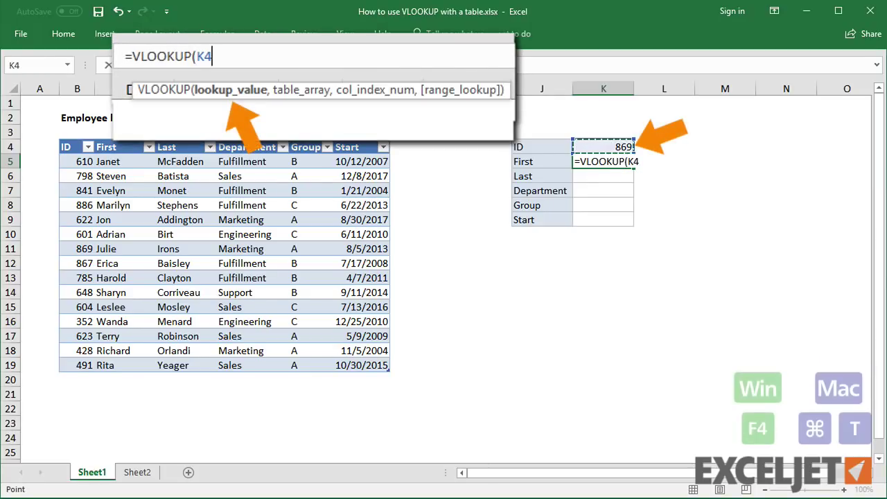
{"action": "key", "text": "F4"}
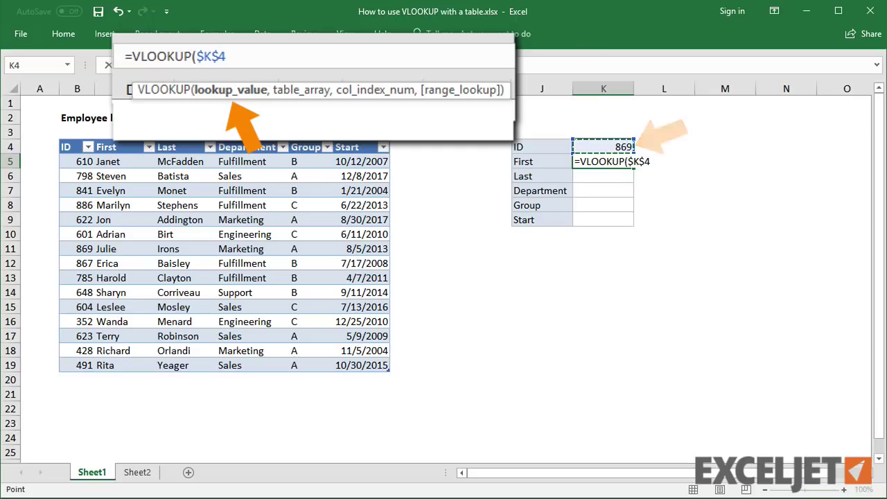
{"action": "type", "text": ","}
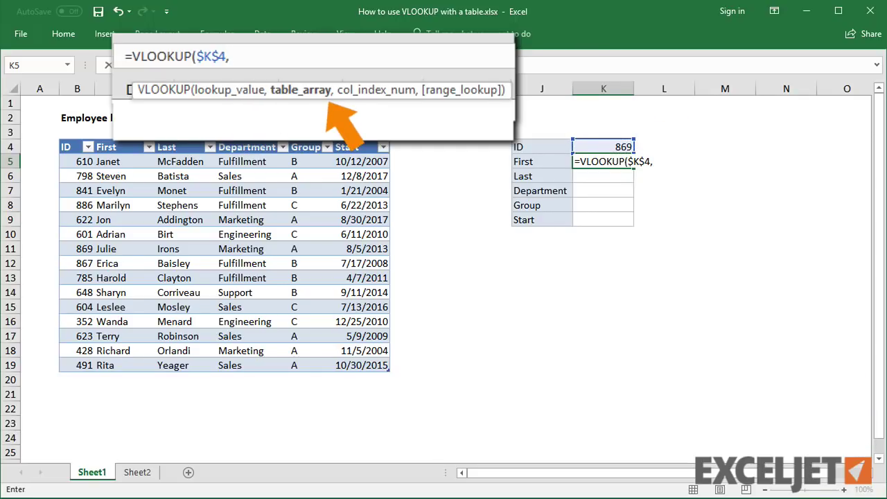
{"action": "type", "text": "table"}
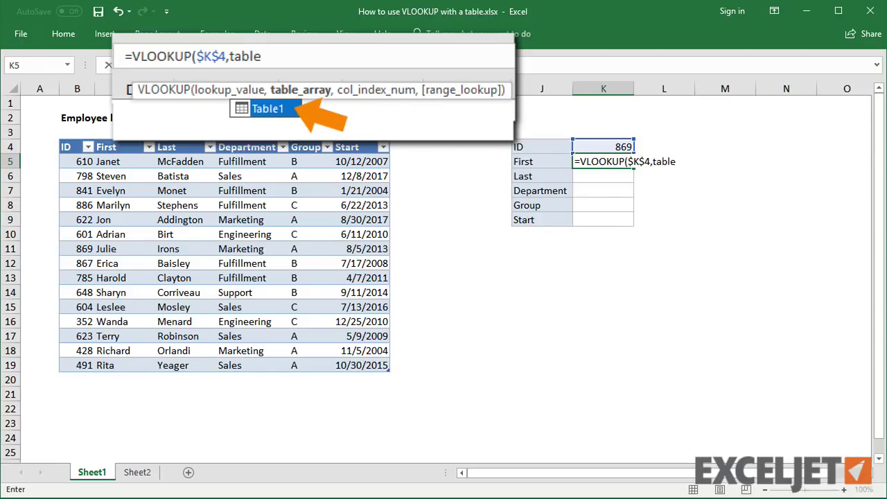
{"action": "key", "text": "Tab"}
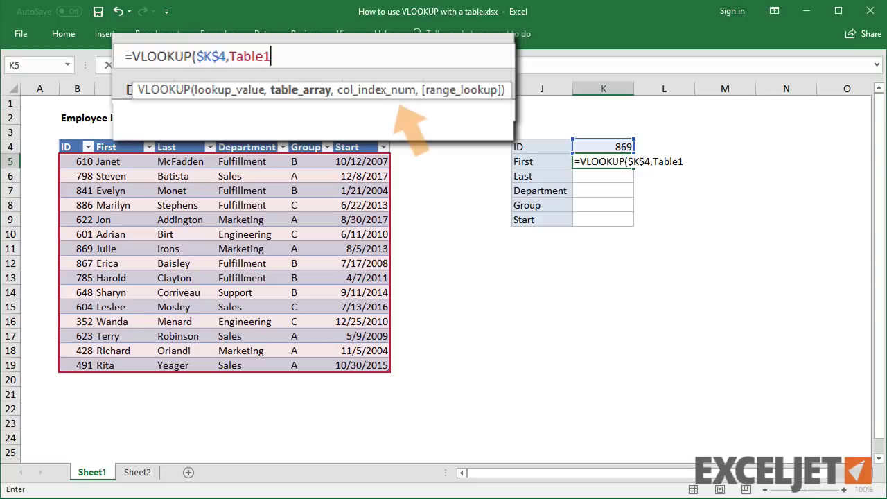
{"action": "type", "text": ","}
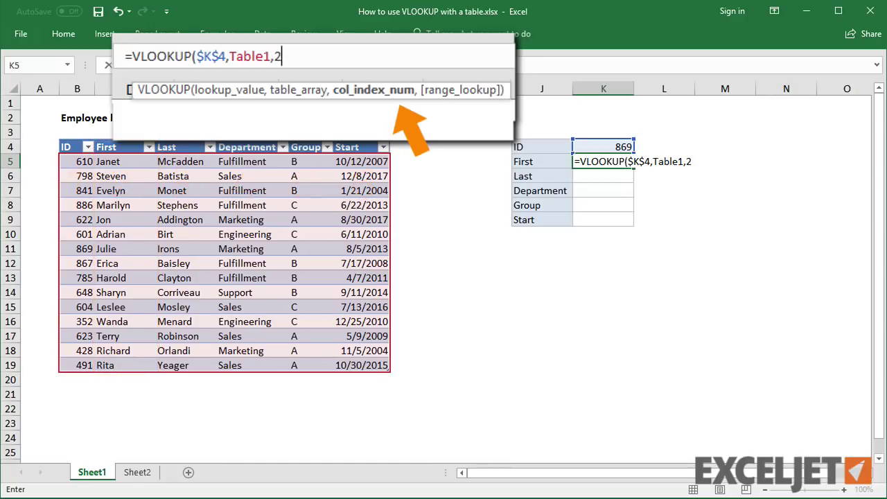
{"action": "type", "text": "2,"}
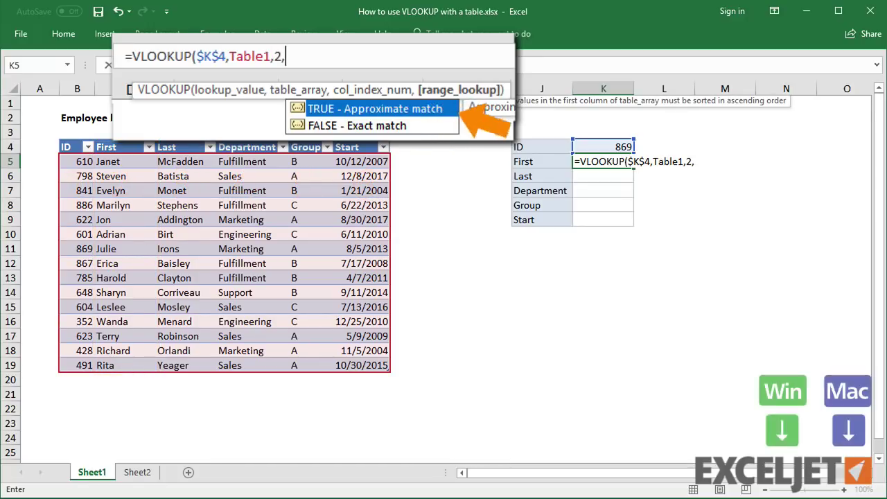
{"action": "key", "text": "Down"}
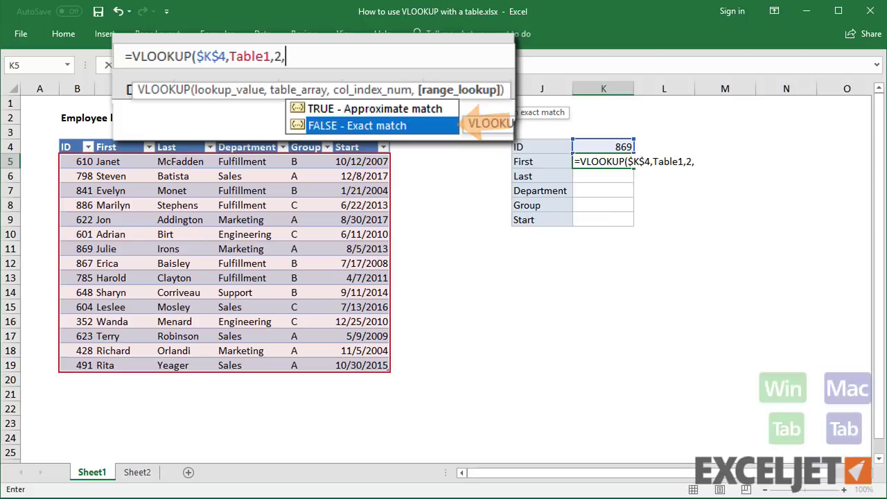
{"action": "key", "text": "Tab"}
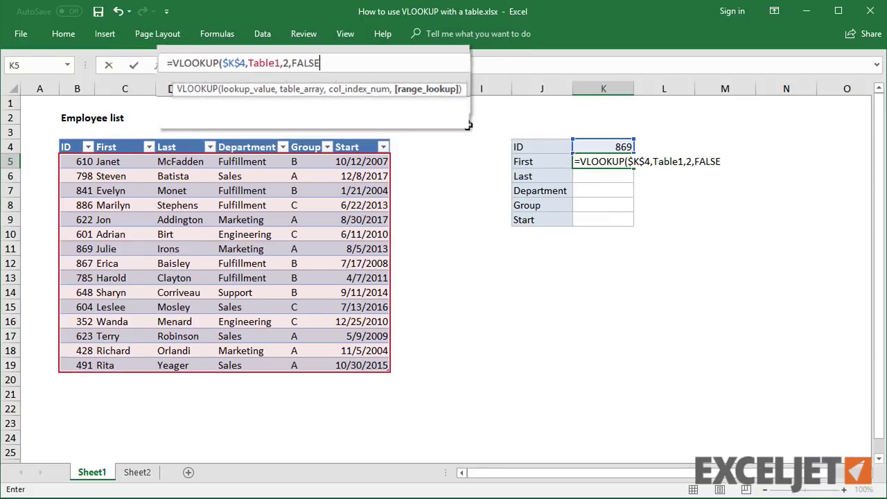
{"action": "key", "text": "Return"}
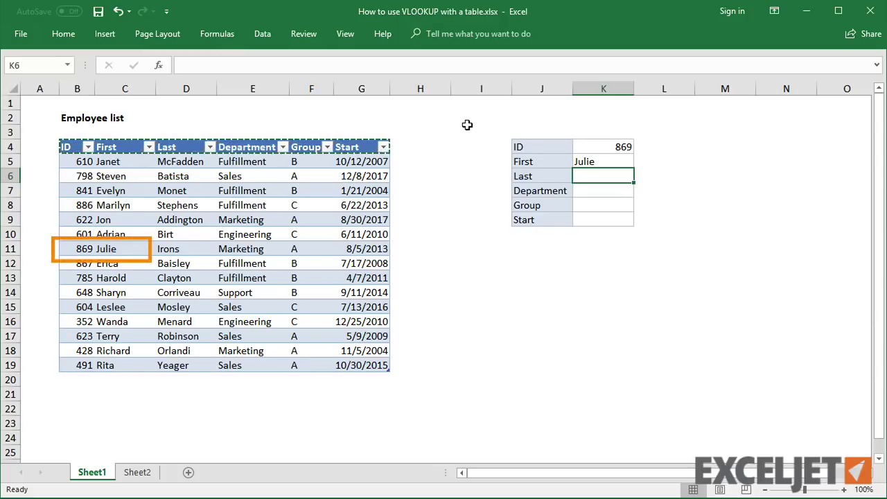
{"action": "left_click", "coordinate": [621, 161]}
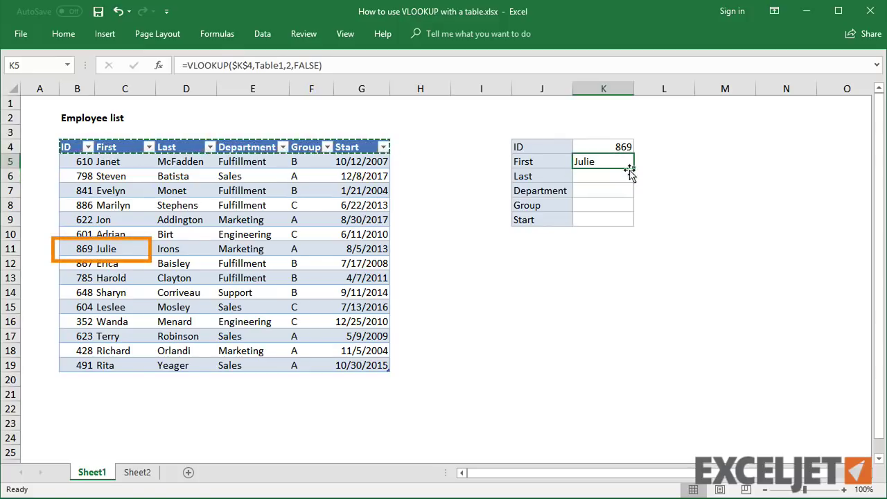
{"action": "left_click_drag", "start_coordinate": [634, 170], "coordinate": [634, 183]}
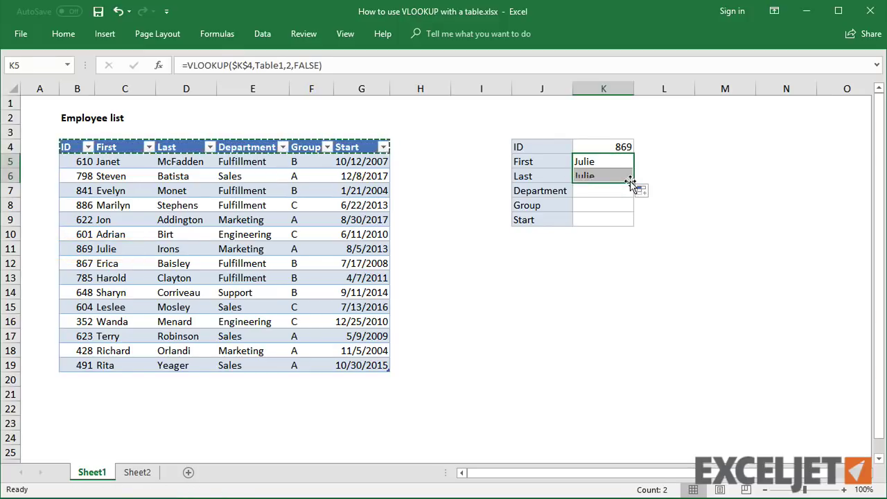
{"action": "left_click", "coordinate": [616, 175]}
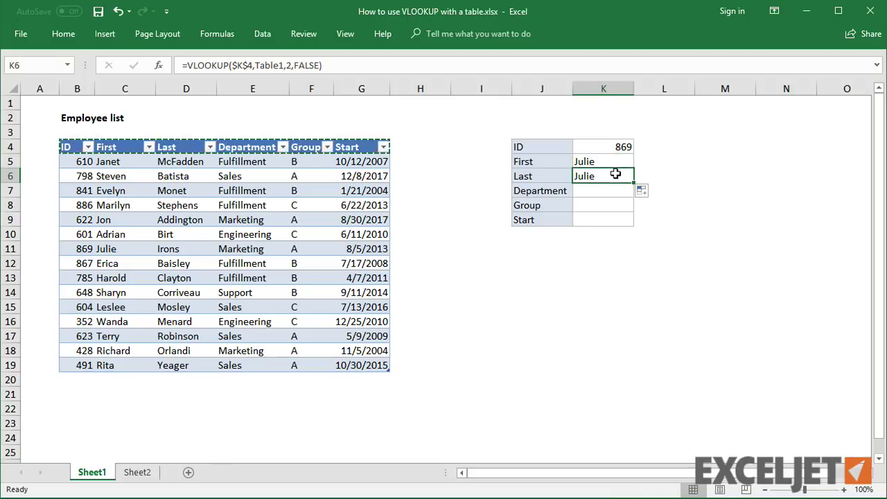
{"action": "double_click", "coordinate": [283, 62]}
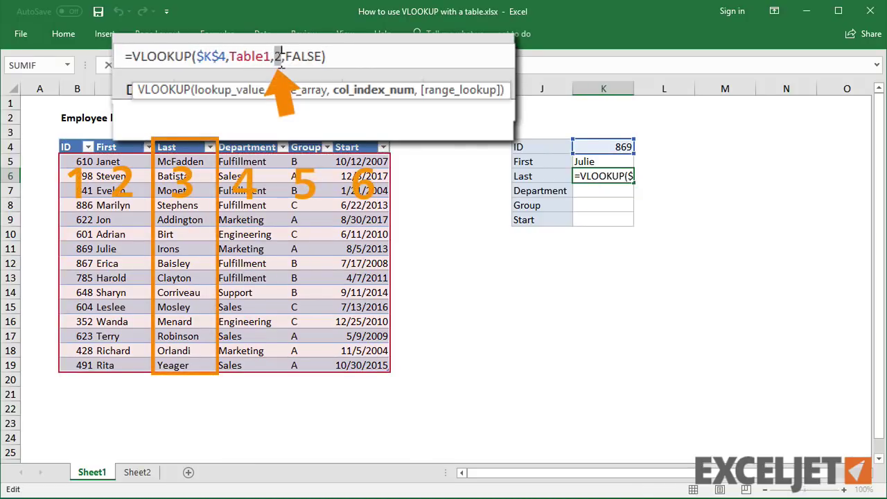
{"action": "type", "text": "3"}
{"action": "key", "text": "Return"}
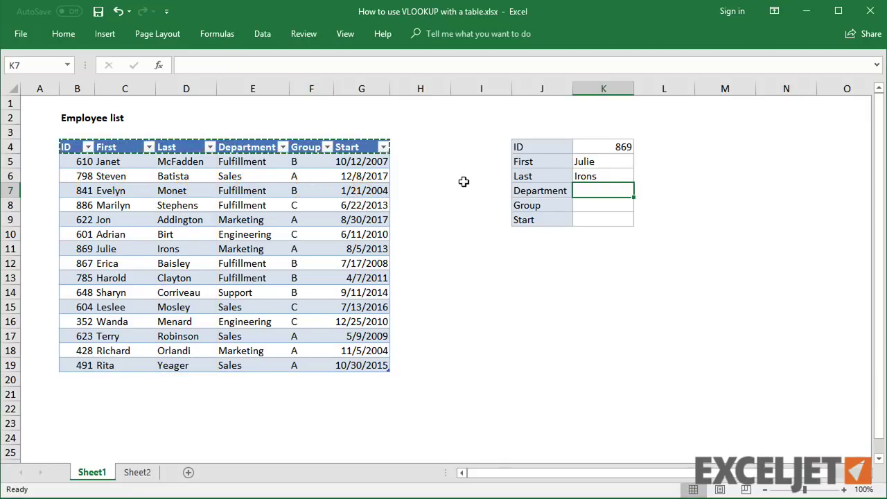
{"action": "key", "text": "Escape"}
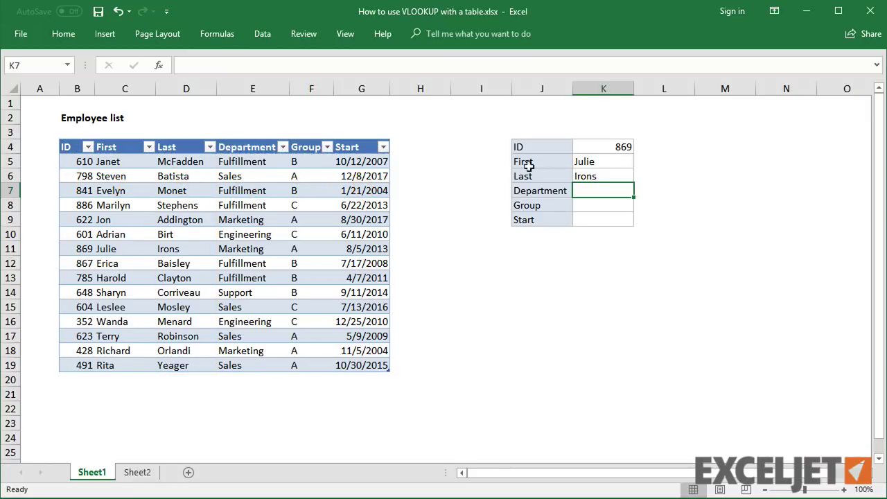
{"action": "left_click", "coordinate": [582, 172]}
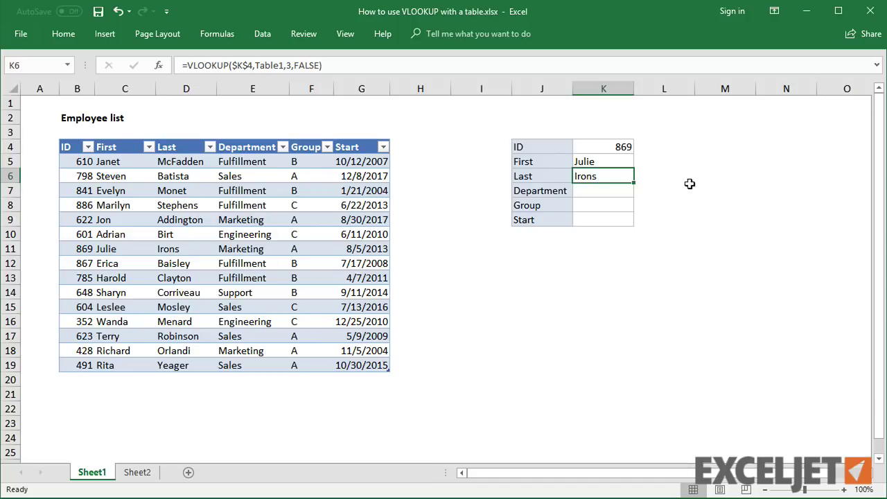
Enter =MATCH(J4,Table1[#Headers],0) in L4, returning 1 for the ID label
{"action": "left_click", "coordinate": [673, 149]}
{"action": "type", "text": "=ma"}
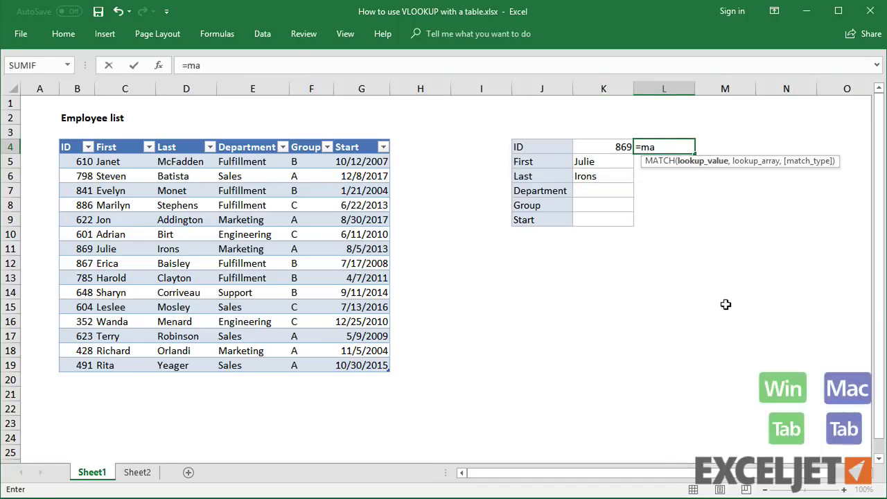
{"action": "key", "text": "Tab"}
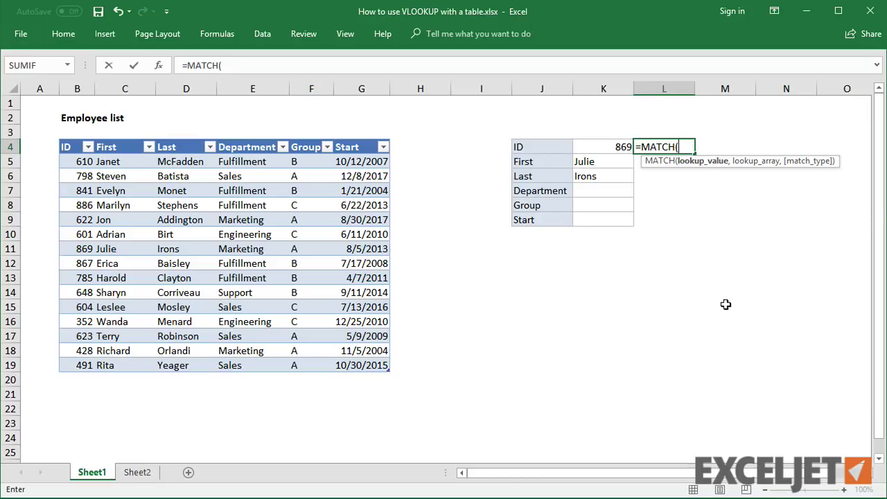
{"action": "left_click", "coordinate": [563, 148]}
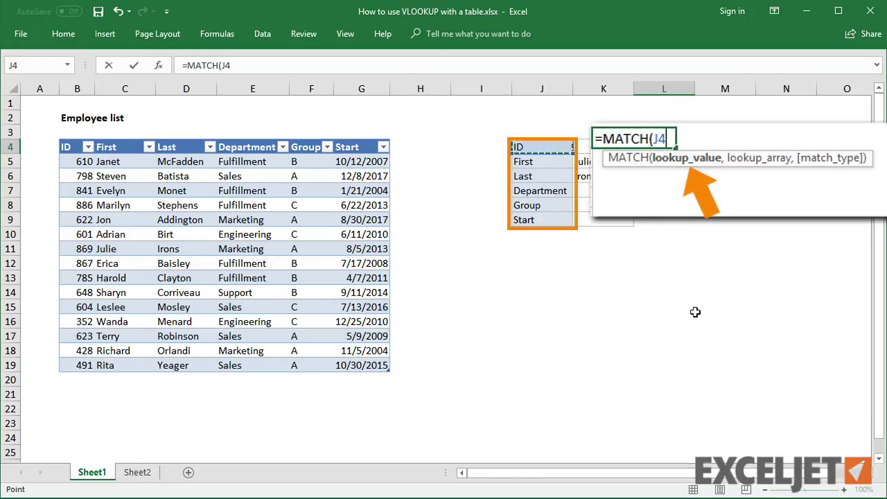
{"action": "type", "text": ","}
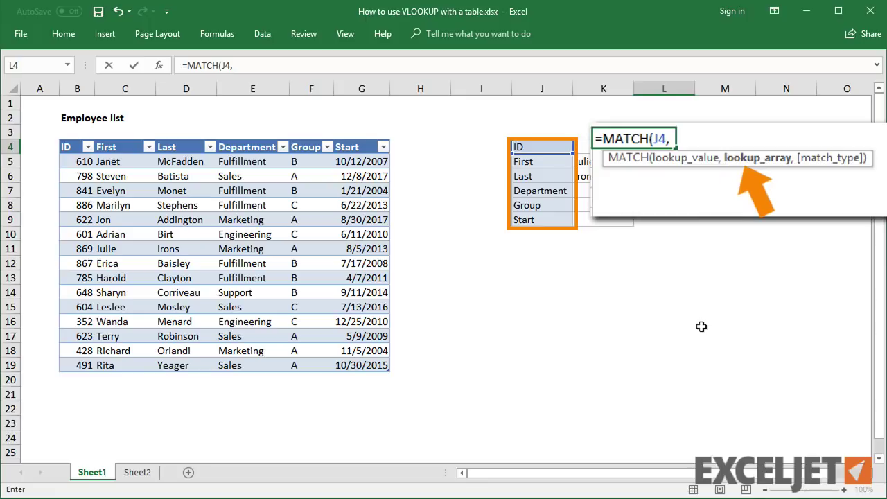
{"action": "left_click", "coordinate": [59, 146]}
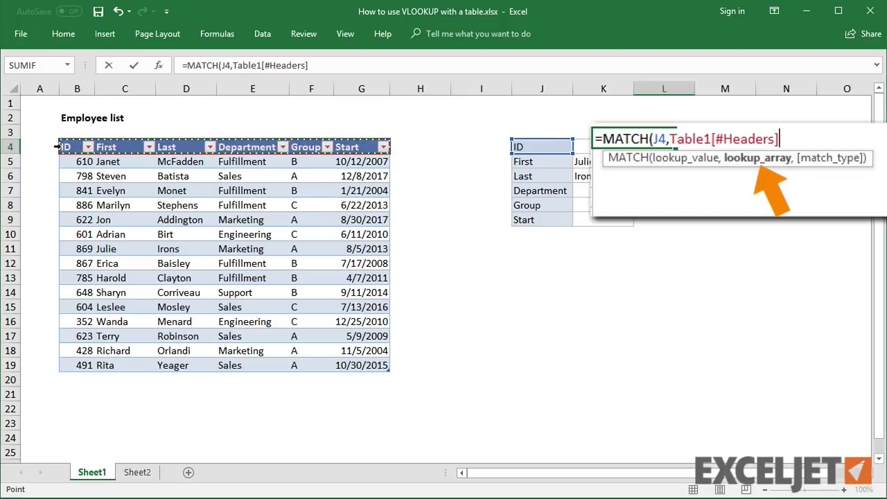
{"action": "type", "text": ","}
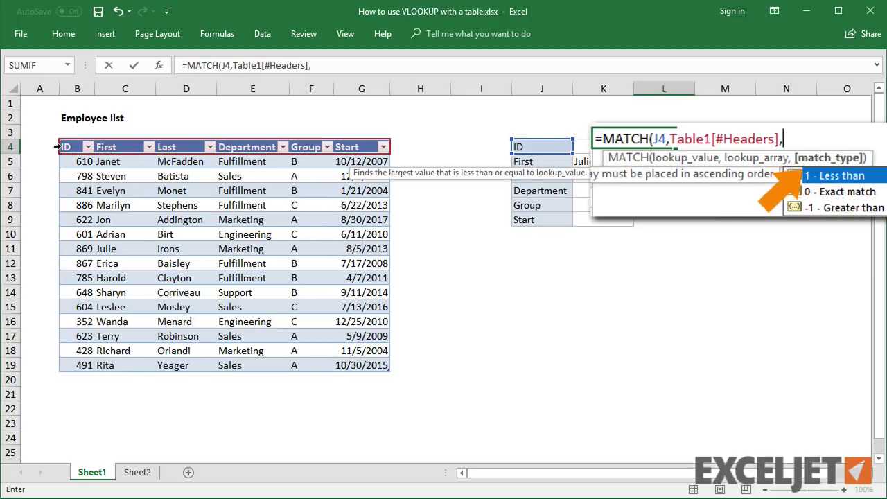
{"action": "key", "text": "Down"}
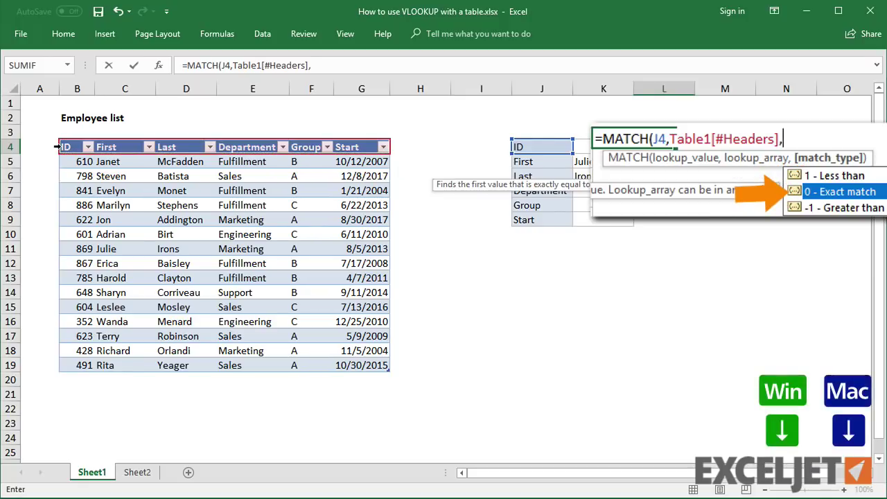
{"action": "key", "text": "Tab"}
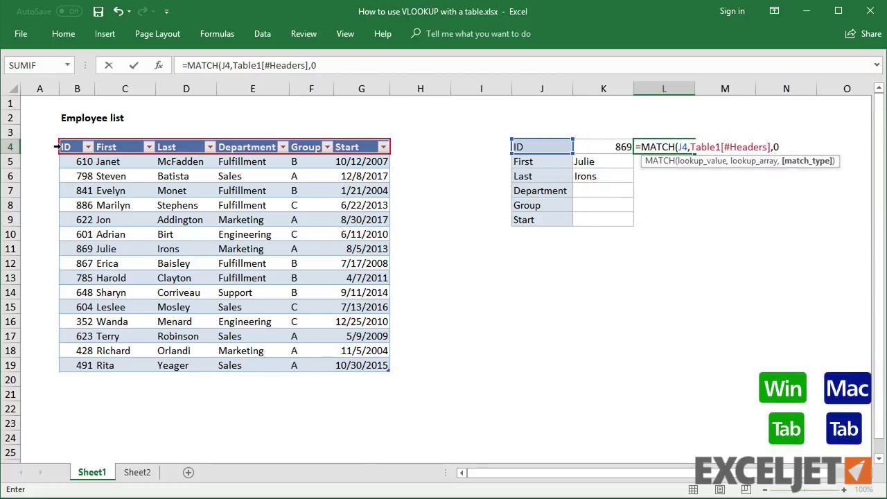
{"action": "type", "text": ")"}
{"action": "key", "text": "Return"}
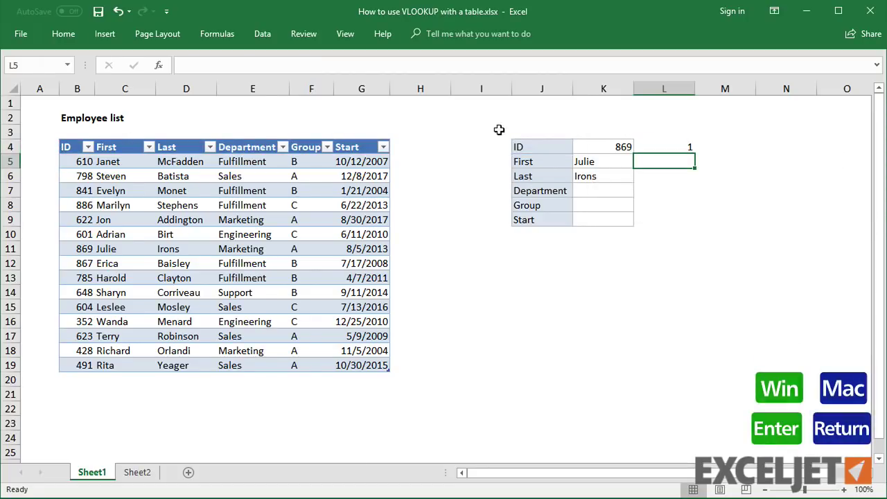
{"action": "left_click", "coordinate": [670, 149]}
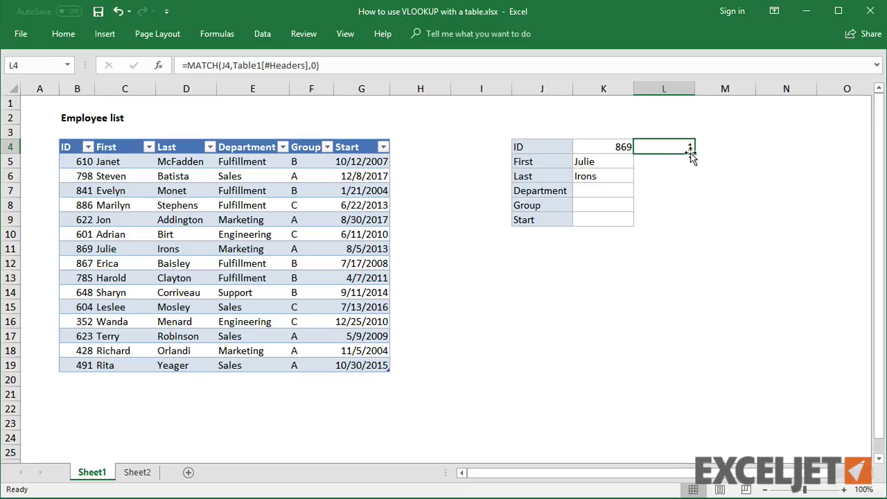
Fill the MATCH formula down L4:L9 (returning 1–6) and copy L5's formula text
{"action": "left_click_drag", "start_coordinate": [693, 154], "coordinate": [677, 228]}
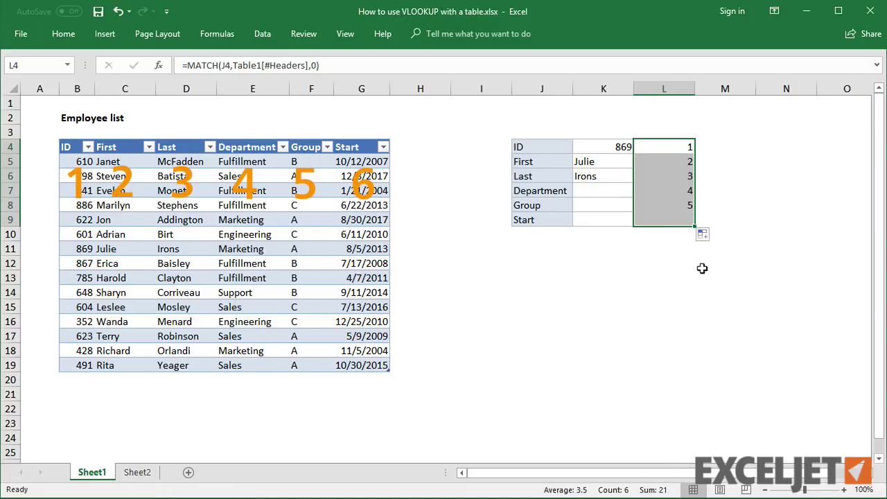
{"action": "left_click", "coordinate": [671, 245]}
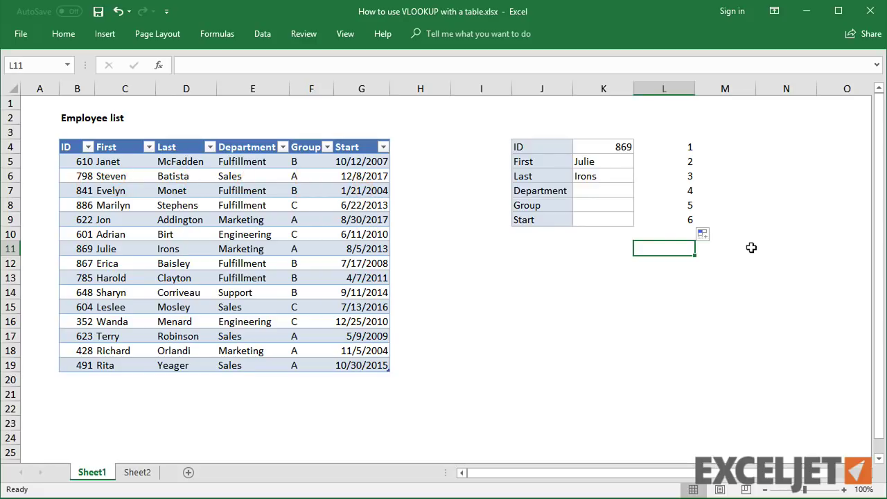
{"action": "left_click", "coordinate": [686, 160]}
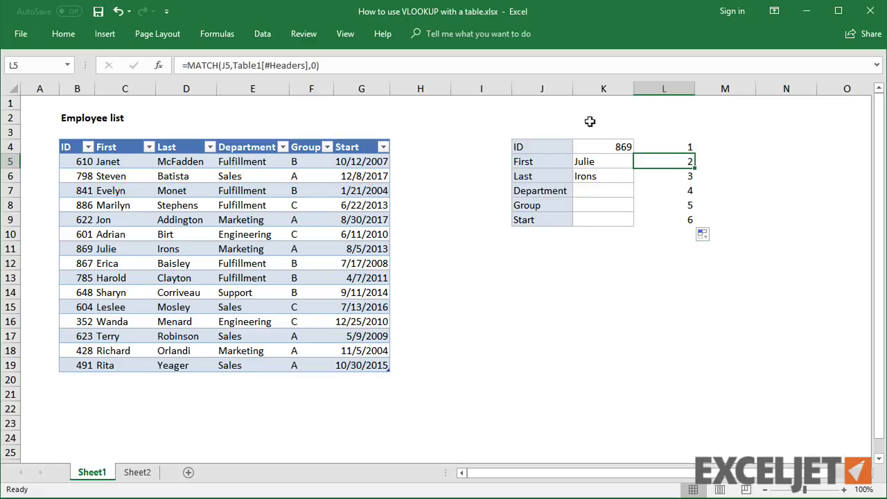
{"action": "left_click_drag", "start_coordinate": [325, 65], "coordinate": [192, 64]}
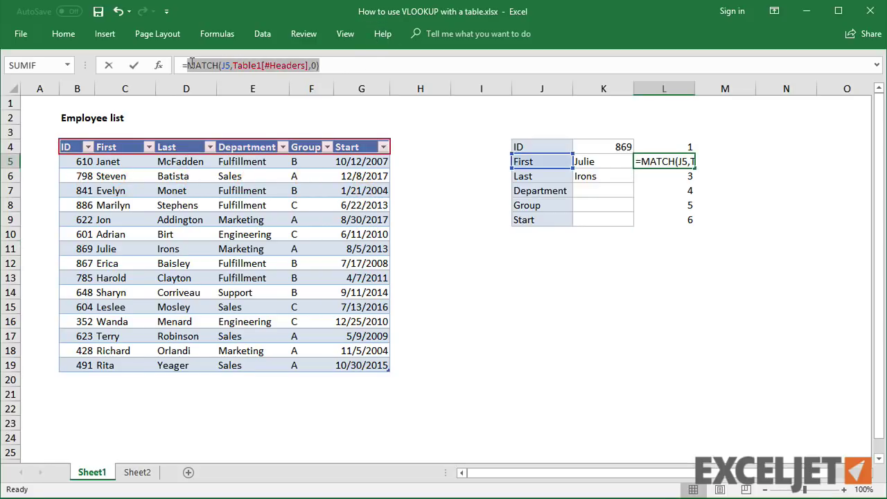
{"action": "key", "text": "ctrl+c"}
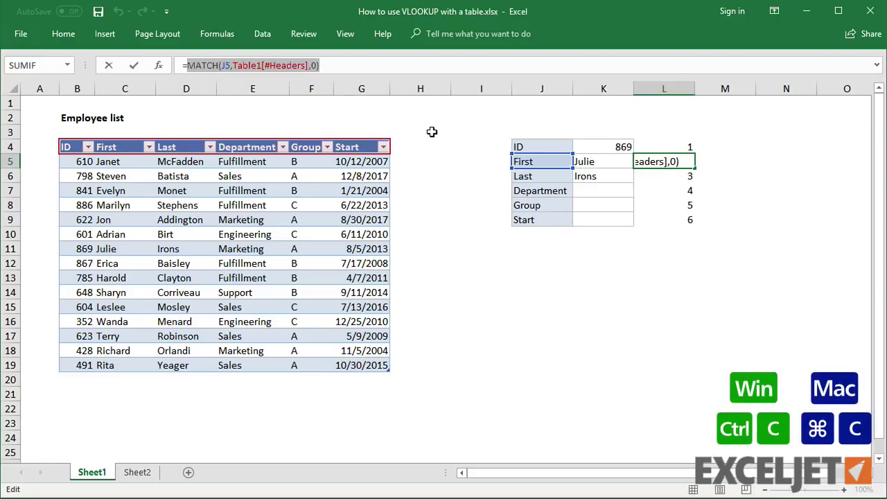
{"action": "key", "text": "Escape"}
Replace the column index 2 in K5's VLOOKUP with MATCH(J5,Table1[#Headers],0)
{"action": "left_click", "coordinate": [589, 160]}
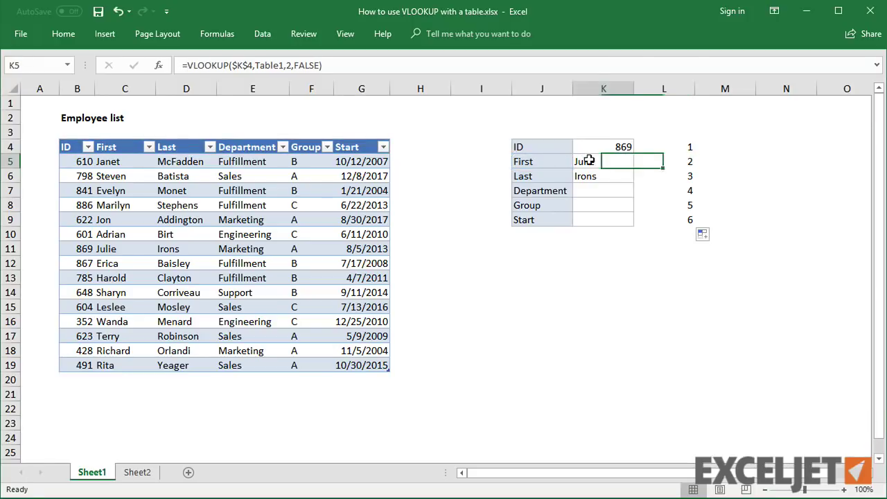
{"action": "left_click", "coordinate": [351, 65]}
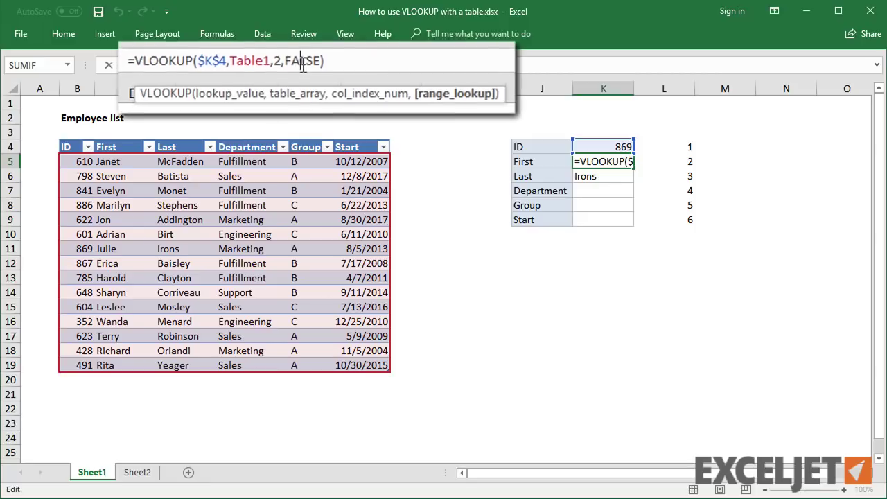
{"action": "double_click", "coordinate": [276, 60]}
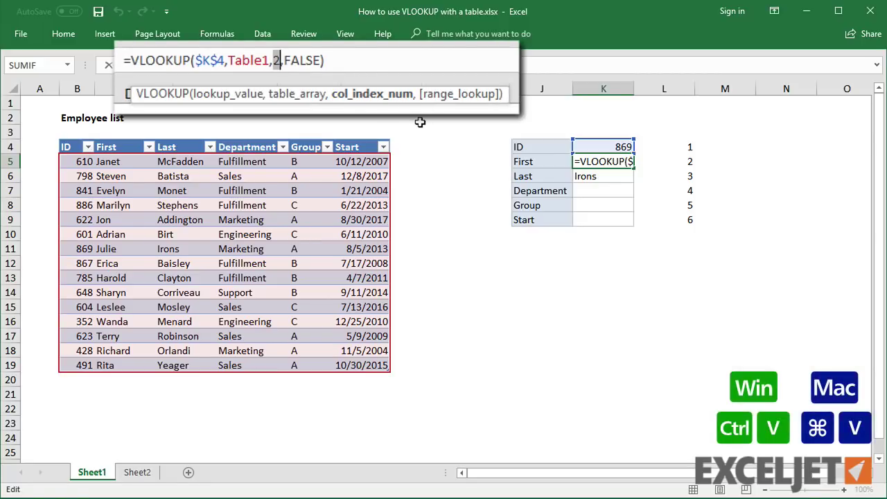
{"action": "key", "text": "ctrl+v"}
{"action": "key", "text": "Return"}
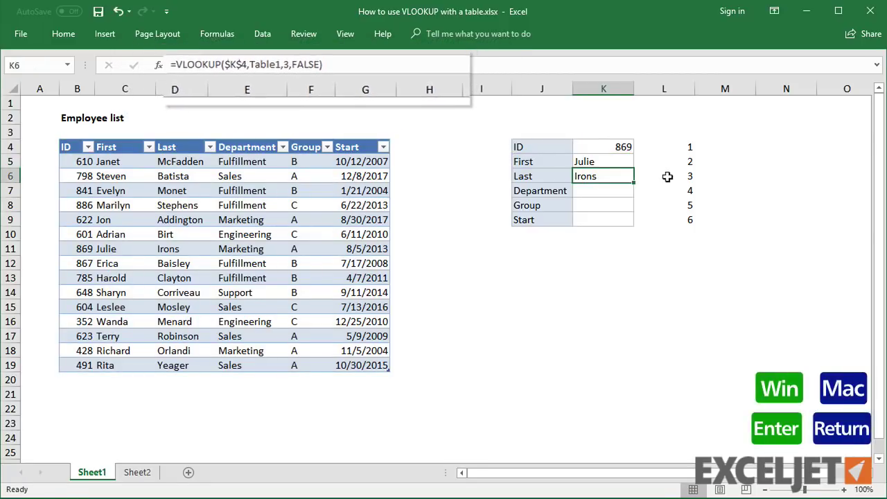
Fill the K5 formula down to K9 and format K9's start value as a date
{"action": "left_click", "coordinate": [627, 164]}
{"action": "left_click_drag", "start_coordinate": [633, 168], "coordinate": [632, 224]}
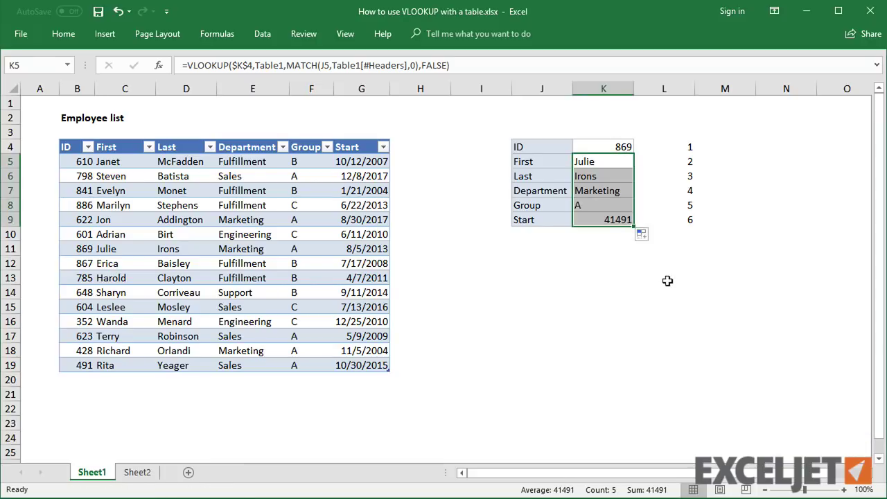
{"action": "left_click", "coordinate": [618, 221]}
{"action": "key", "text": "ctrl+shift+3"}
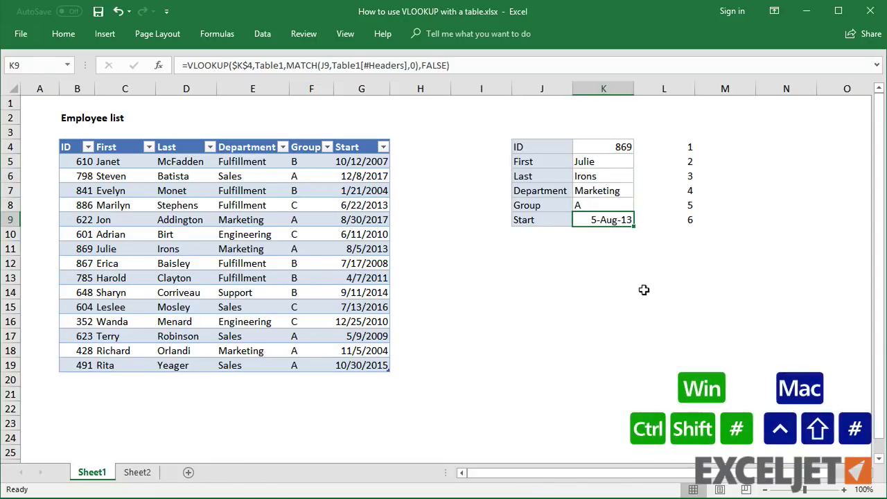
Delete helper column L, look up ID 491 in K4, and switch to the Sheet2 More data list
{"action": "left_click", "coordinate": [664, 89]}
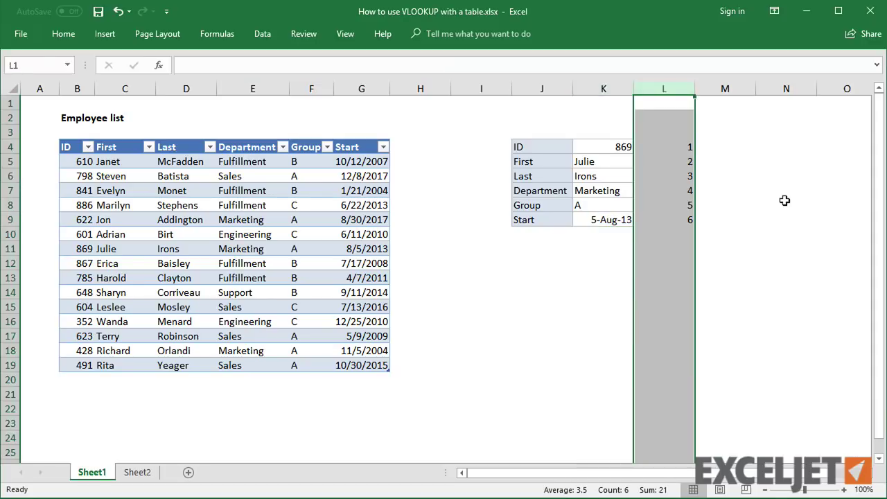
{"action": "key", "text": "ctrl+minus"}
{"action": "left_click", "coordinate": [622, 146]}
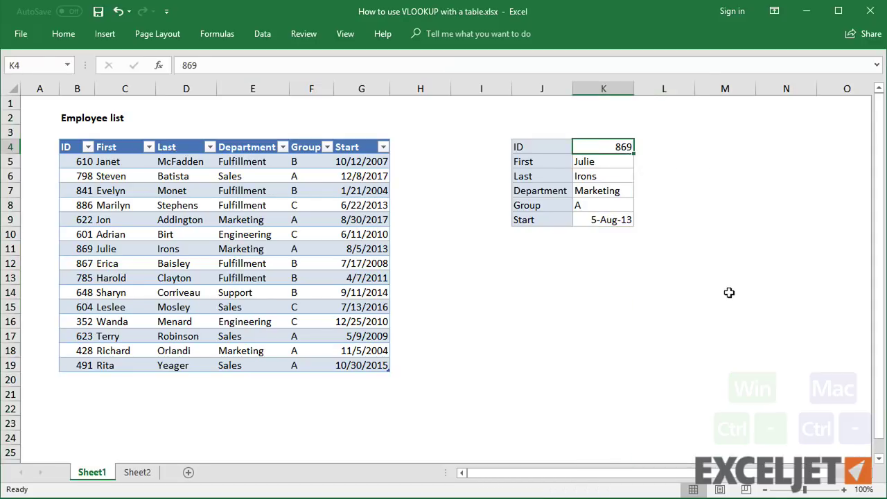
{"action": "type", "text": "491"}
{"action": "key", "text": "Return"}
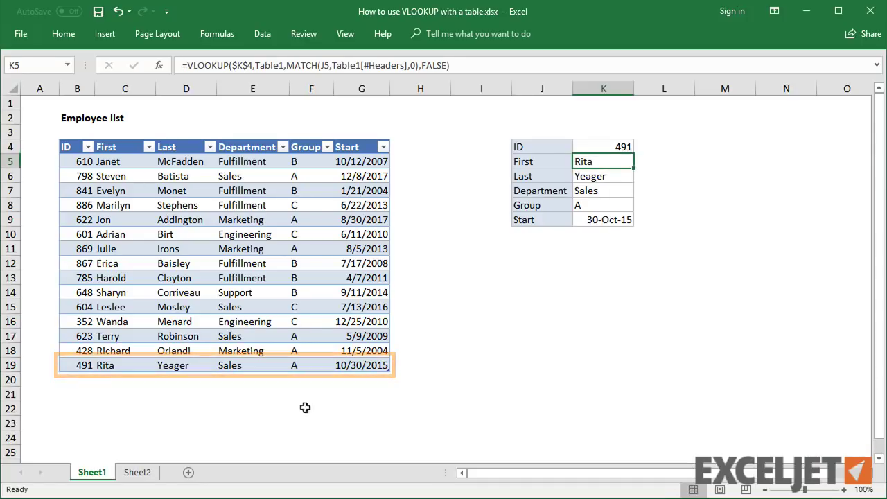
{"action": "left_click", "coordinate": [142, 473]}
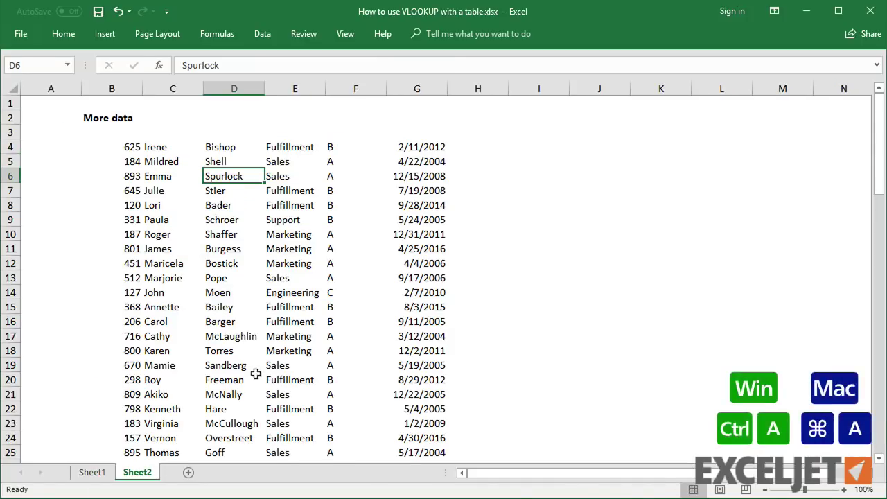
Copy all Sheet2 More data rows and paste them at B20, extending Table1
{"action": "key", "text": "ctrl+a"}
{"action": "key", "text": "ctrl+c"}
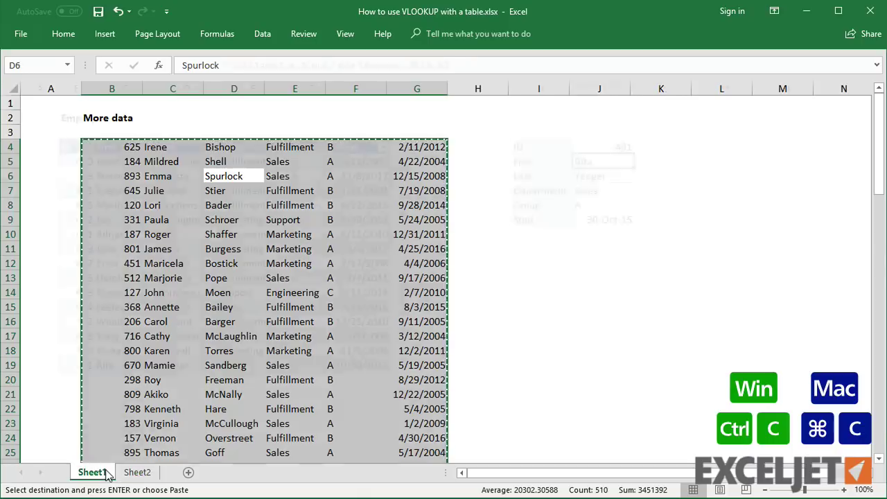
{"action": "left_click", "coordinate": [92, 472]}
{"action": "left_click", "coordinate": [81, 380]}
{"action": "key", "text": "ctrl+v"}
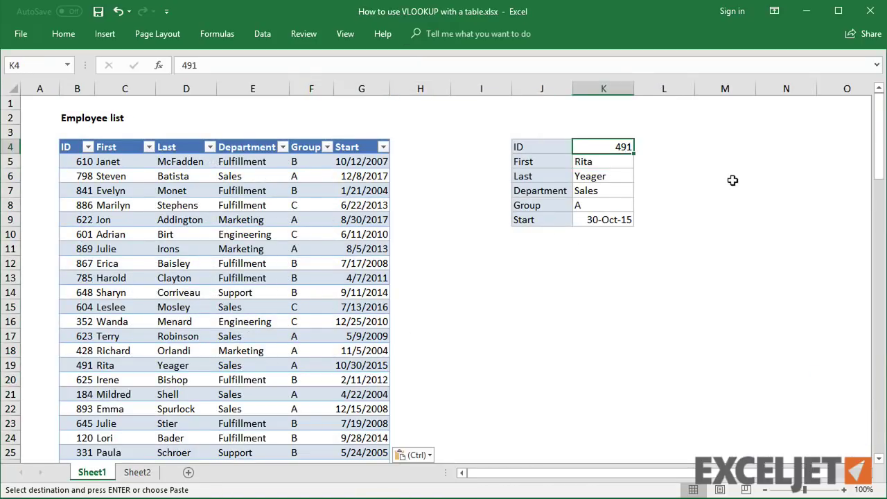
Test lookups of new IDs 893 and 120 in K4, with 120 returning Fulfillment, Group B
{"action": "type", "text": "893"}
{"action": "key", "text": "ctrl+Return"}
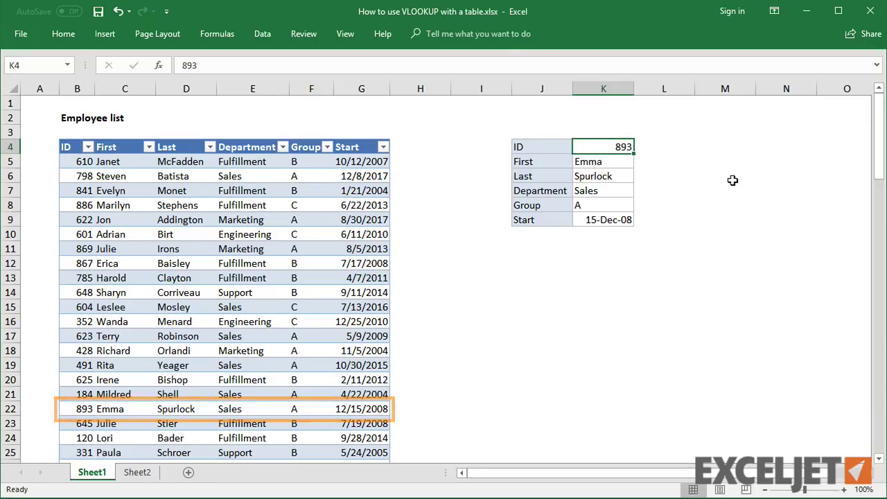
{"action": "type", "text": "1"}
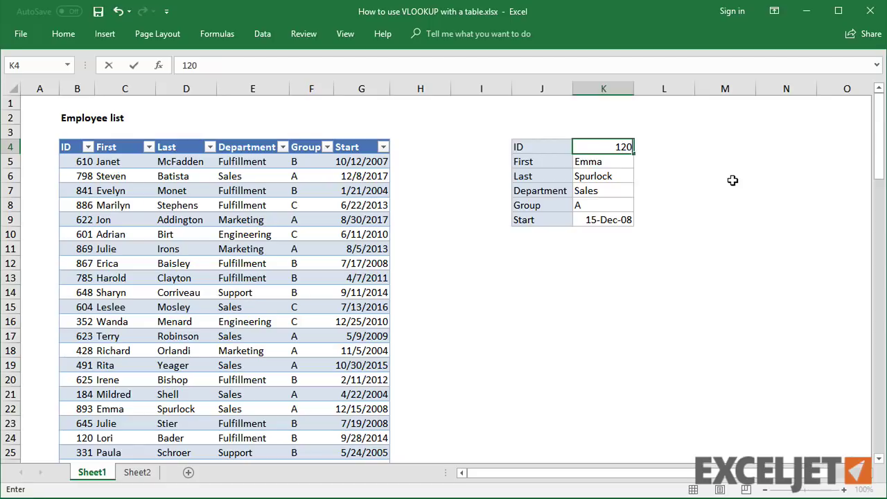
{"action": "type", "text": "20"}
{"action": "key", "text": "ctrl+Return"}
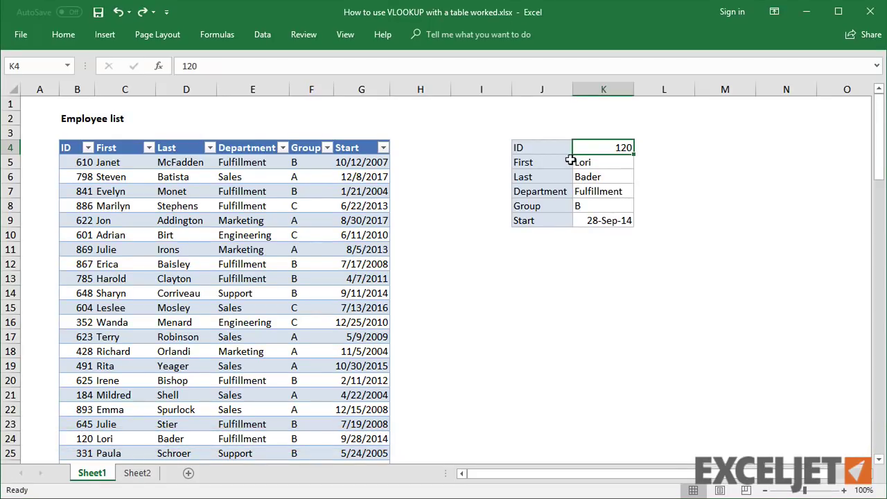
{"action": "left_click", "coordinate": [567, 162]}
Relabel J5 as Last and J6 as First in the lookup panel
{"action": "type", "text": "Last"}
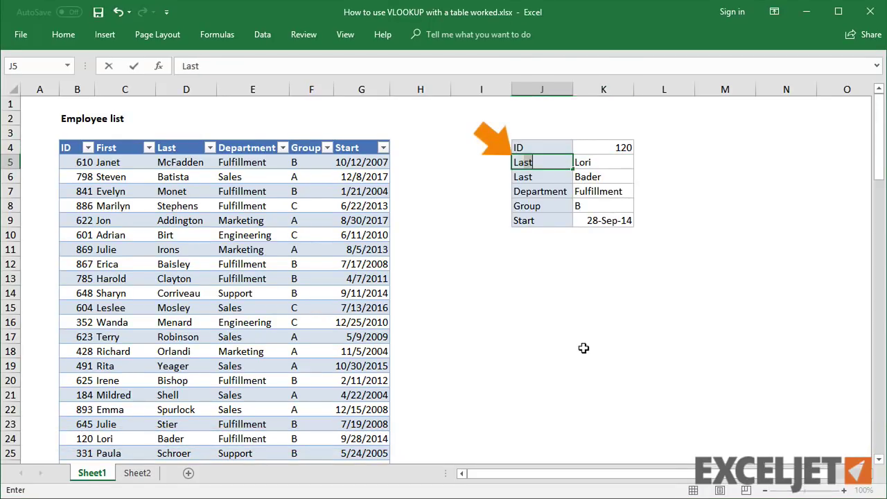
{"action": "key", "text": "Return"}
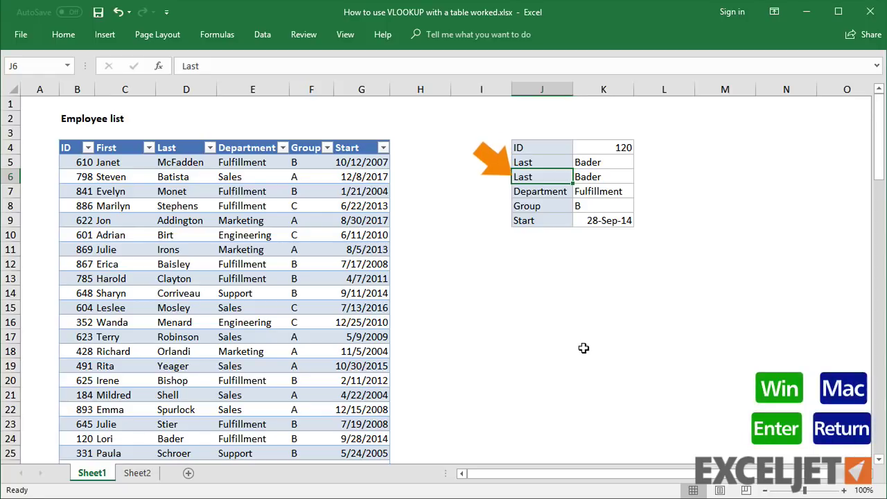
{"action": "type", "text": "First"}
{"action": "key", "text": "Return"}
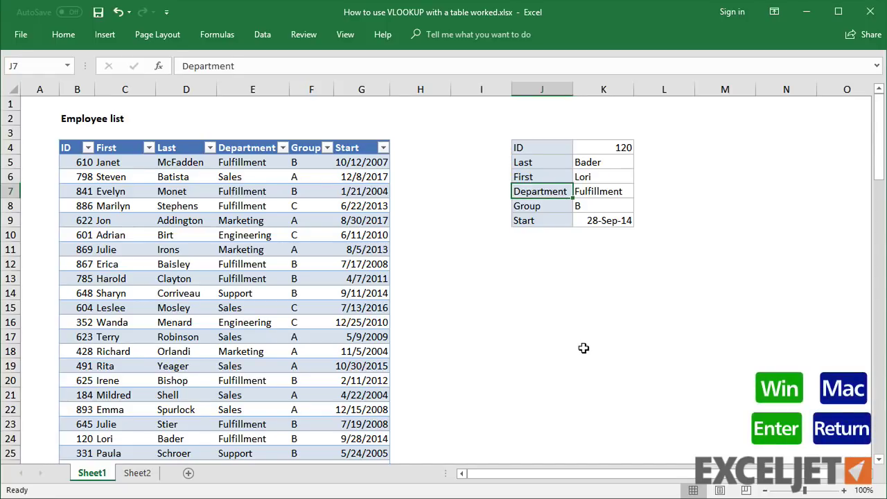
Move Table1's Last column in front of First and verify the K5 lookup still works
{"action": "left_click", "coordinate": [197, 294]}
{"action": "key", "text": "ctrl+space"}
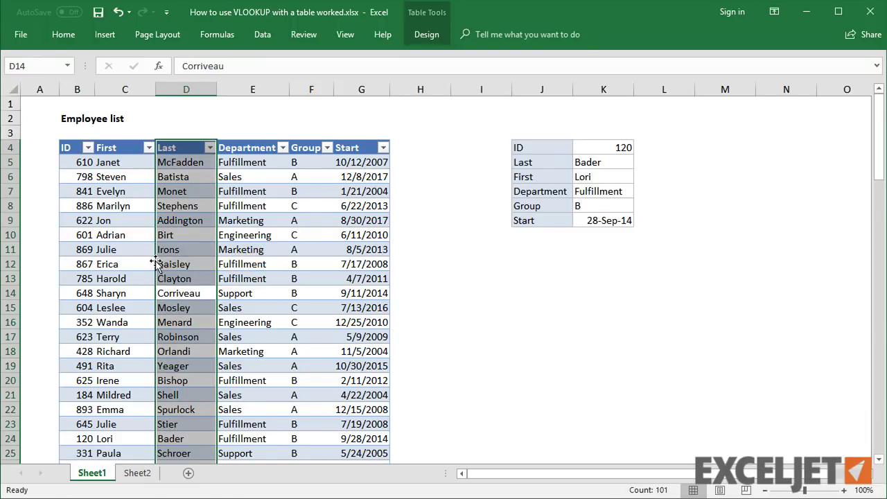
{"action": "left_click_drag", "start_coordinate": [156, 264], "coordinate": [120, 260]}
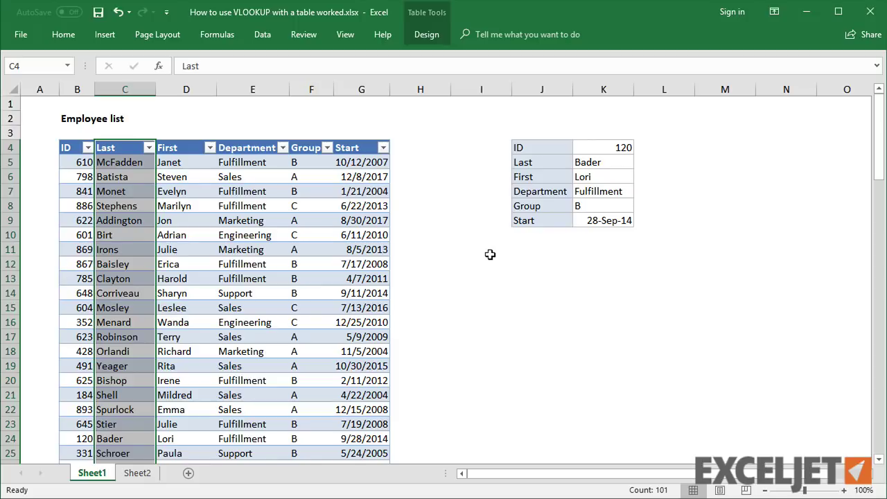
{"action": "left_click", "coordinate": [607, 162]}
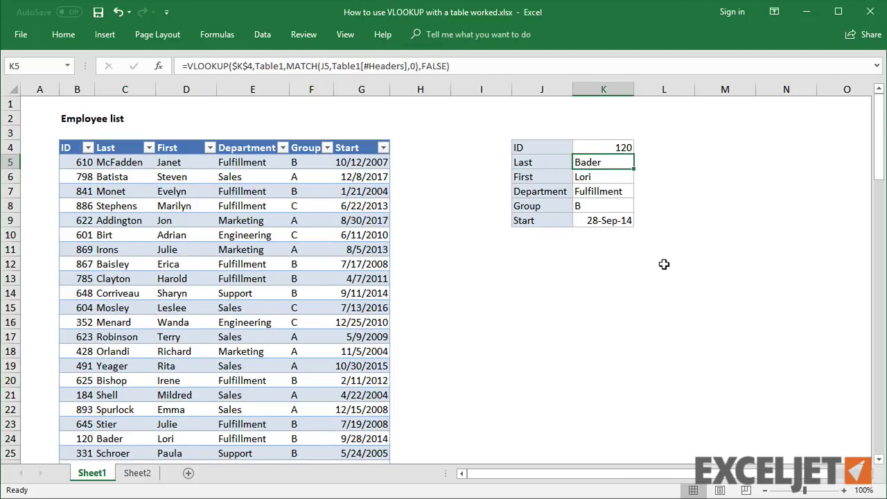